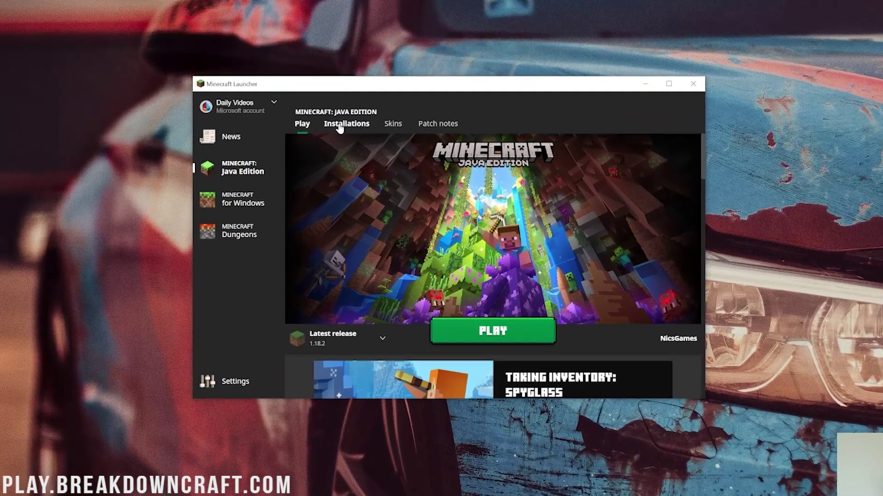
Step: Open the Latest release installation for editing from the Installations list
{"action": "left_click", "coordinate": [338, 128]}
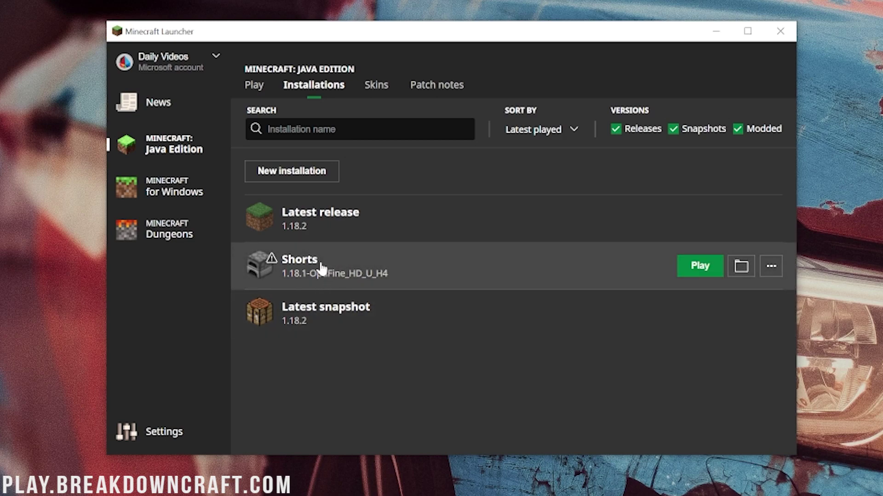
{"action": "mouse_move", "coordinate": [441, 219]}
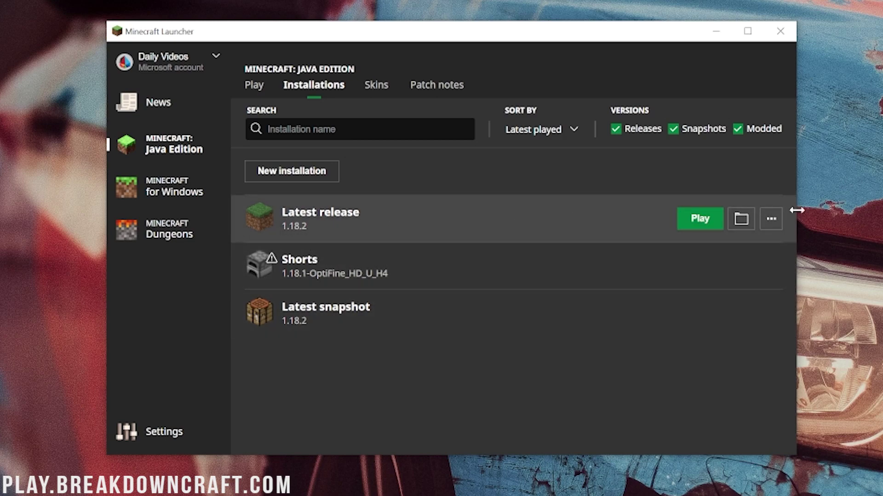
{"action": "left_click", "coordinate": [772, 220]}
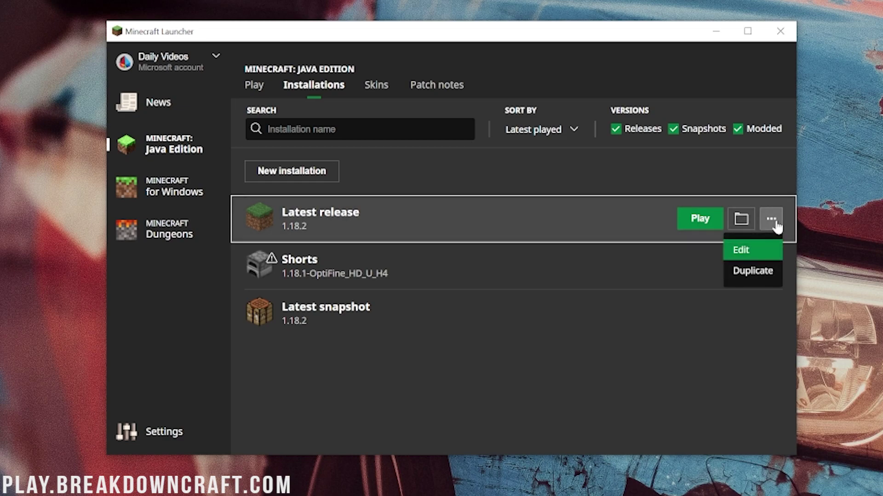
{"action": "left_click", "coordinate": [745, 250]}
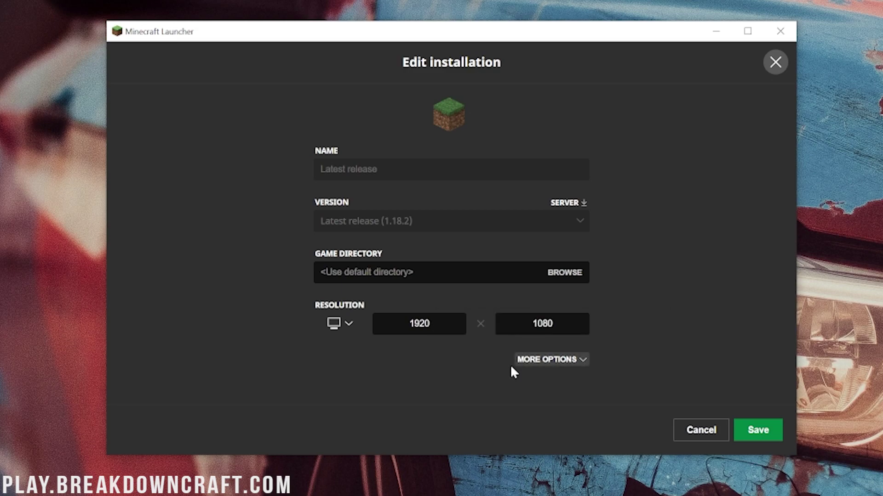
Step: Under More Options, keep the JVM argument at -Xmx4G and save the installation
{"action": "left_click", "coordinate": [545, 361]}
{"action": "scroll", "coordinate": [545, 366], "scroll_direction": "down", "scroll_amount": 2}
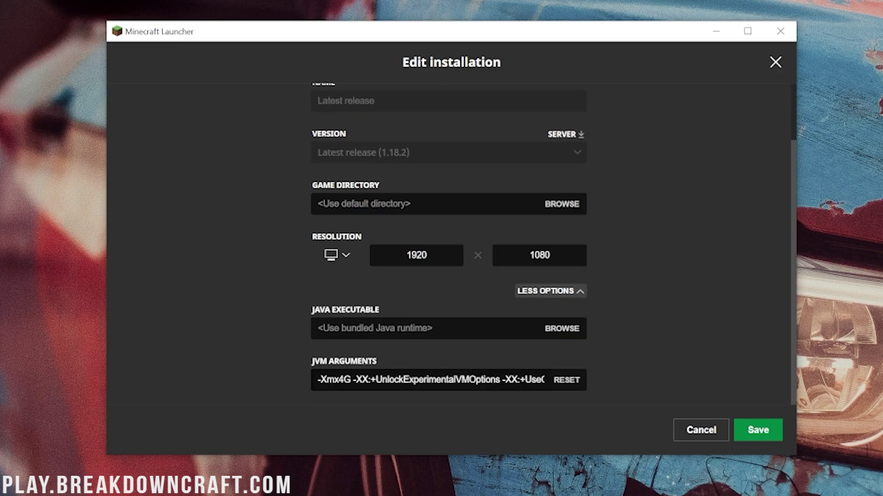
{"action": "left_click_drag", "start_coordinate": [351, 379], "coordinate": [338, 380]}
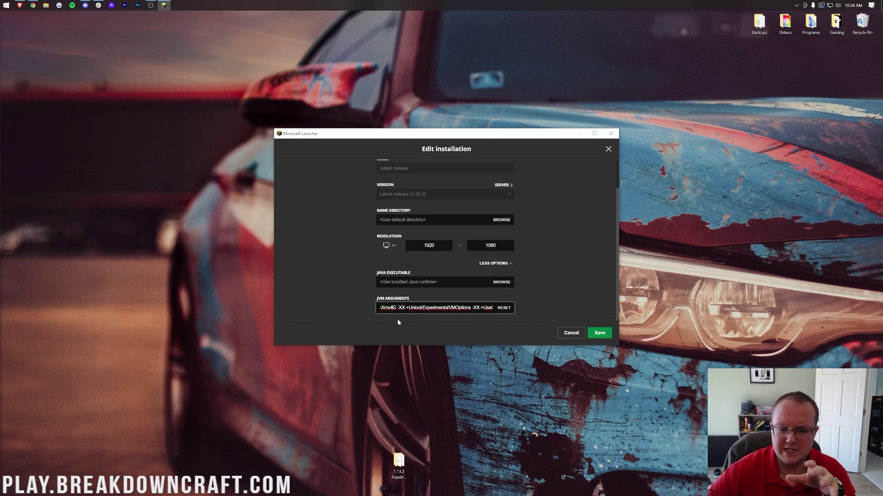
{"action": "type", "text": "000"}
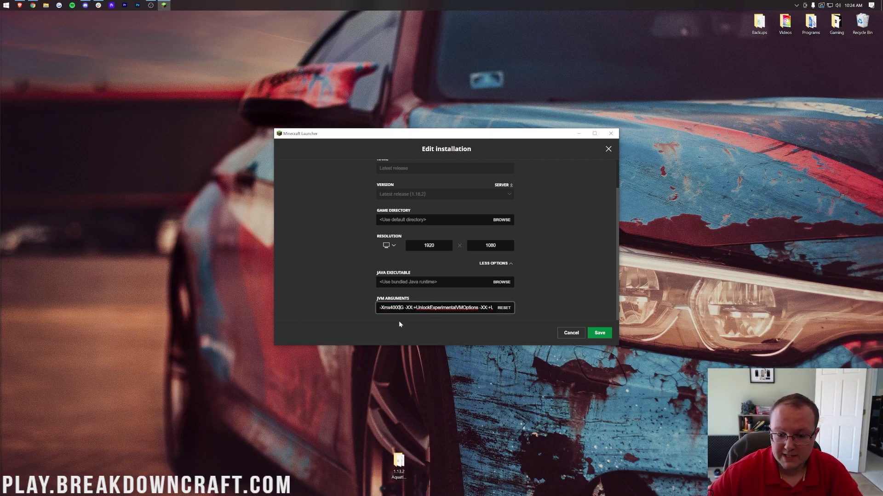
{"action": "key", "text": "BackSpace"}
{"action": "key", "text": "BackSpace"}
{"action": "key", "text": "BackSpace"}
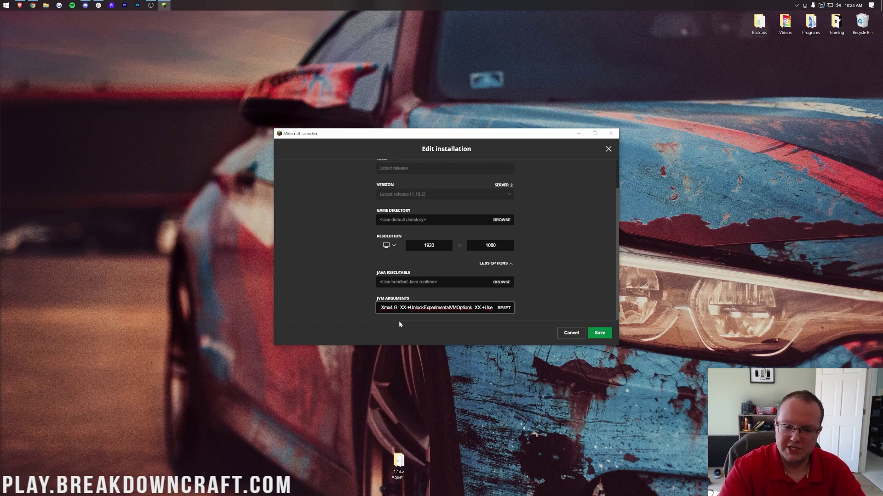
{"action": "key", "text": "BackSpace"}
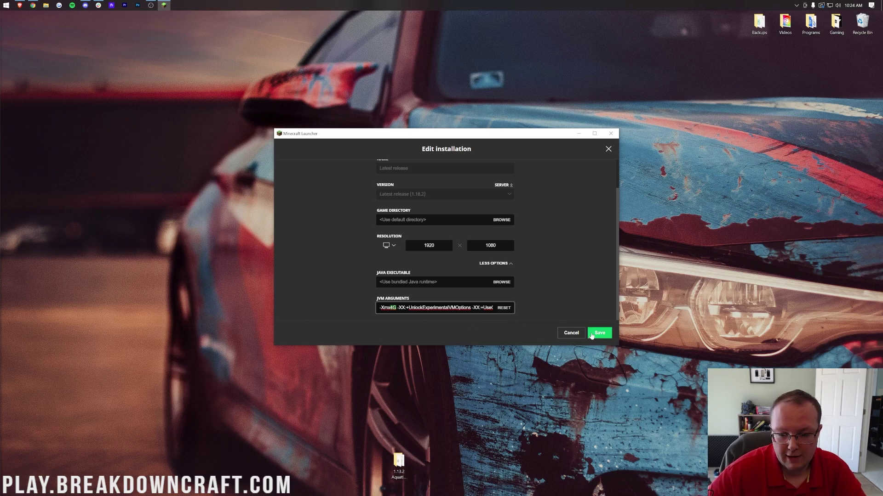
{"action": "left_click", "coordinate": [599, 333]}
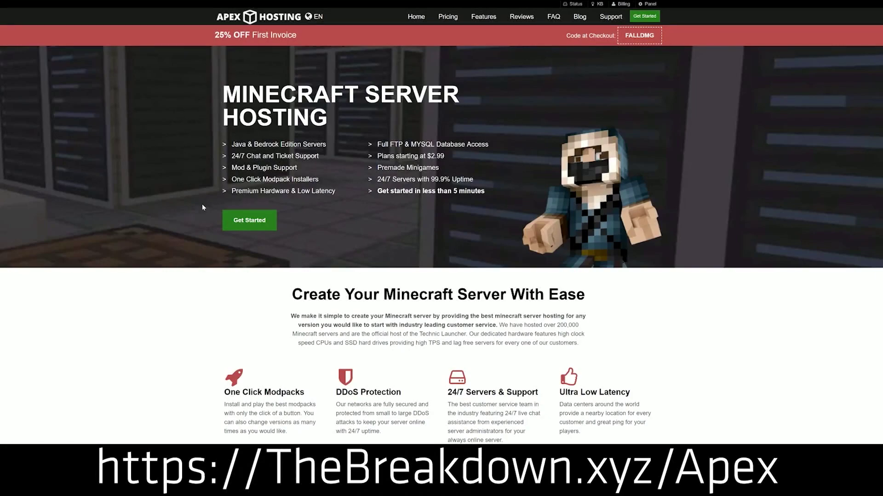
{"action": "scroll", "coordinate": [283, 223], "scroll_direction": "down", "scroll_amount": 3}
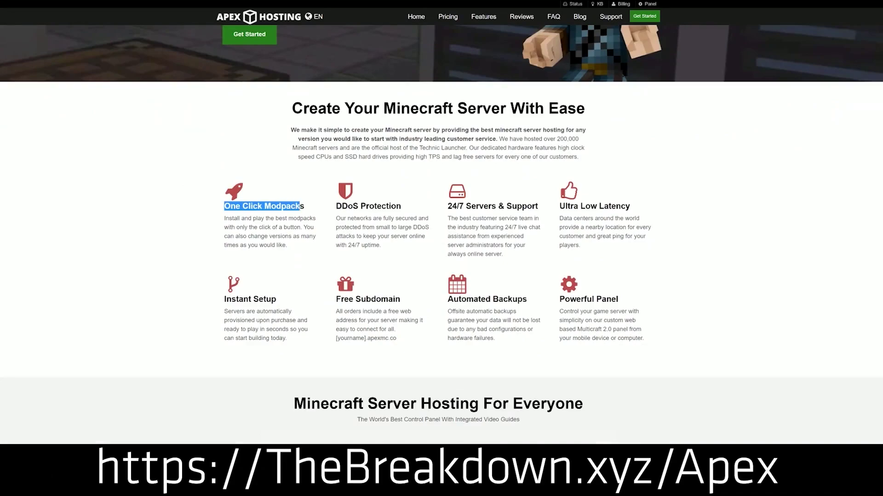
{"action": "left_click_drag", "start_coordinate": [341, 206], "coordinate": [367, 206]}
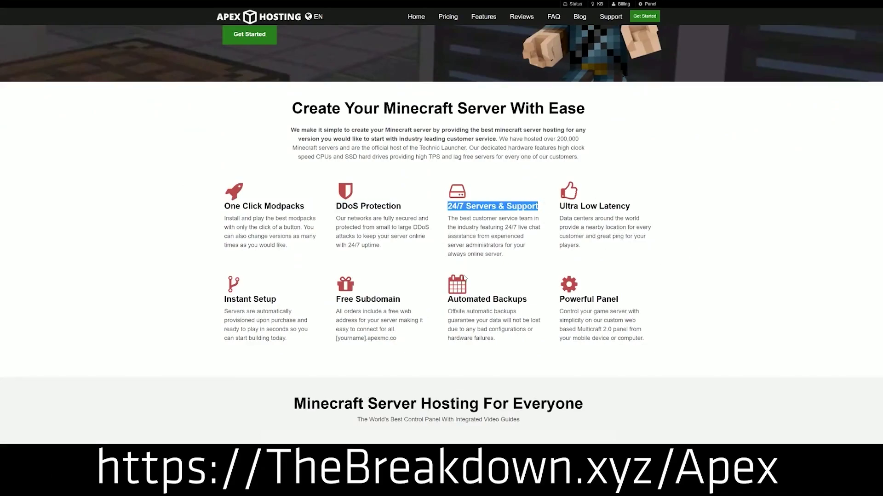
{"action": "left_click_drag", "start_coordinate": [447, 298], "coordinate": [553, 298]}
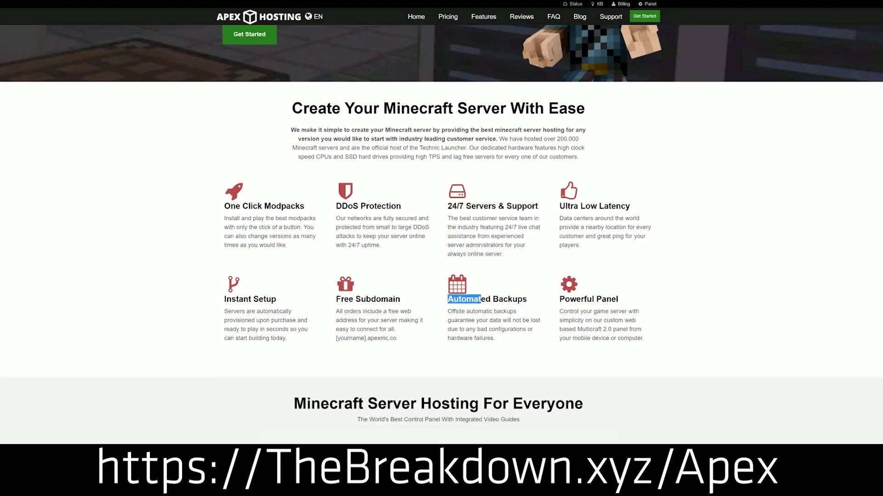
{"action": "left_click", "coordinate": [412, 303]}
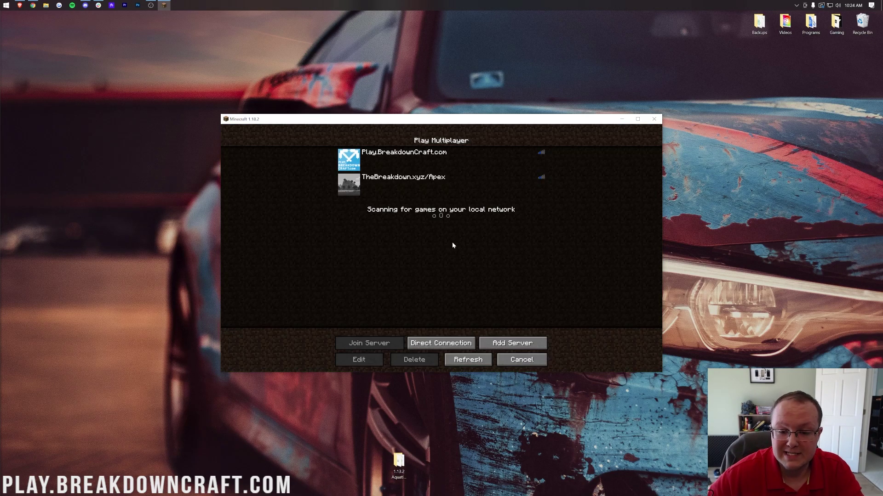
Step: Launch the game, join Play.BreakdownCraft.com, and bring up the F3 debug screen
{"action": "double_click", "coordinate": [401, 159]}
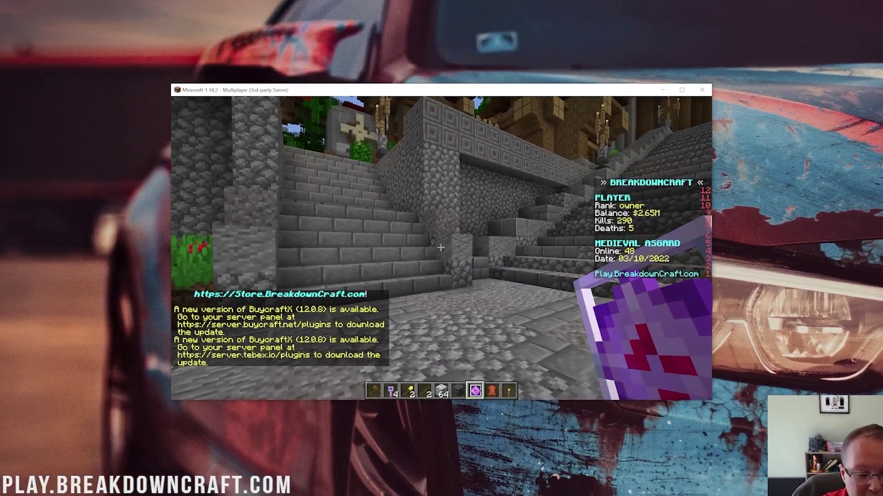
{"action": "key", "text": "F3"}
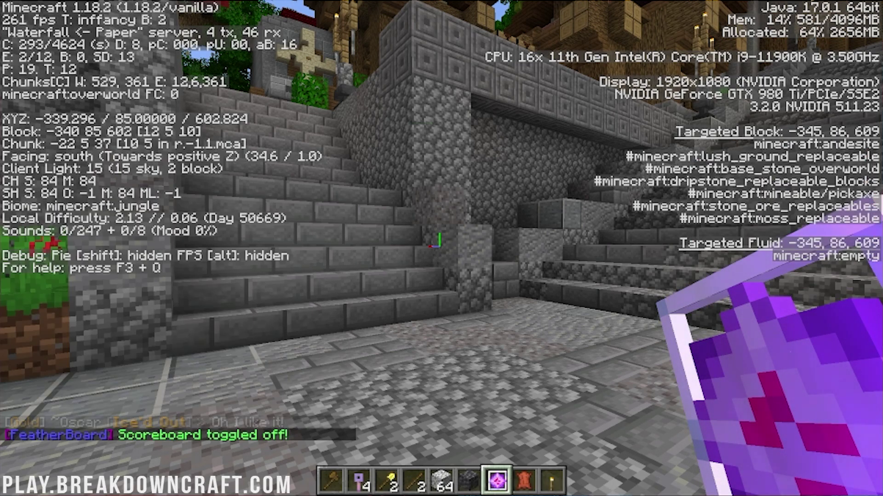
Step: Hide the scoreboard sidebar, keep the F3 memory readout showing, and open chat
{"action": "key", "text": "Escape"}
{"action": "key", "text": "Escape"}
{"action": "key", "text": "F3"}
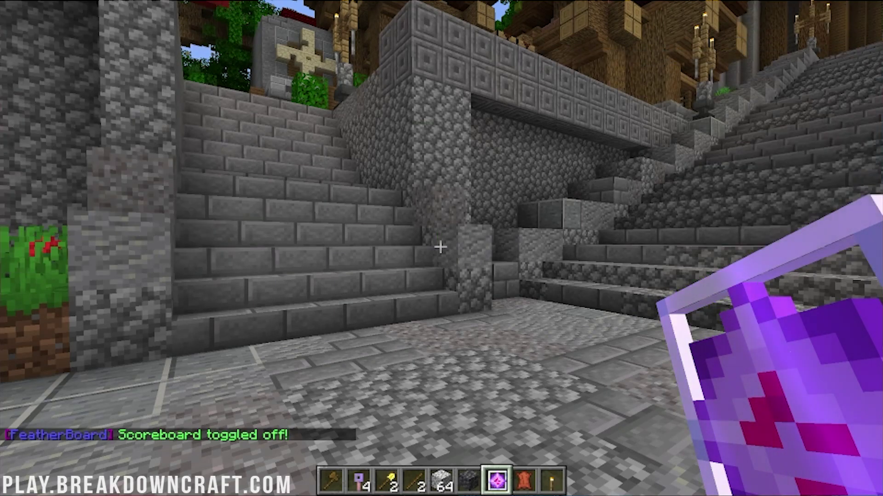
{"action": "key", "text": "F3"}
{"action": "key", "text": "t"}
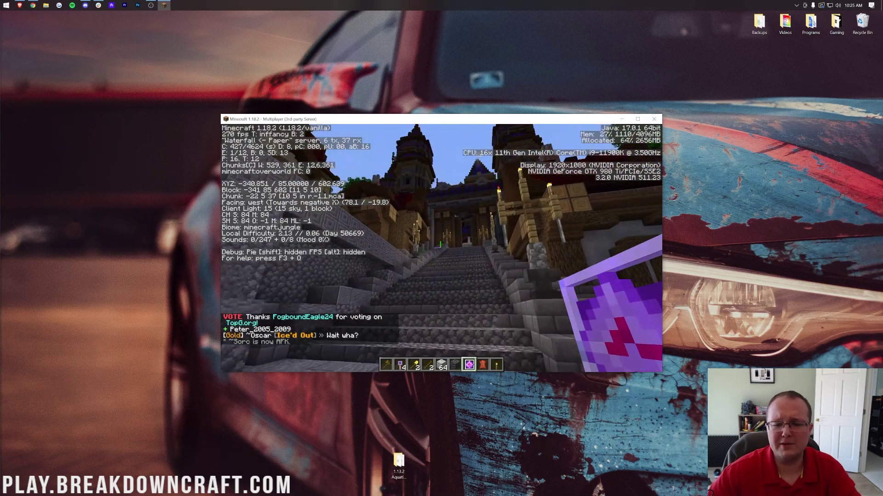
Step: Walk forward a few blocks with the debug readout still showing
{"action": "key", "text": "w"}
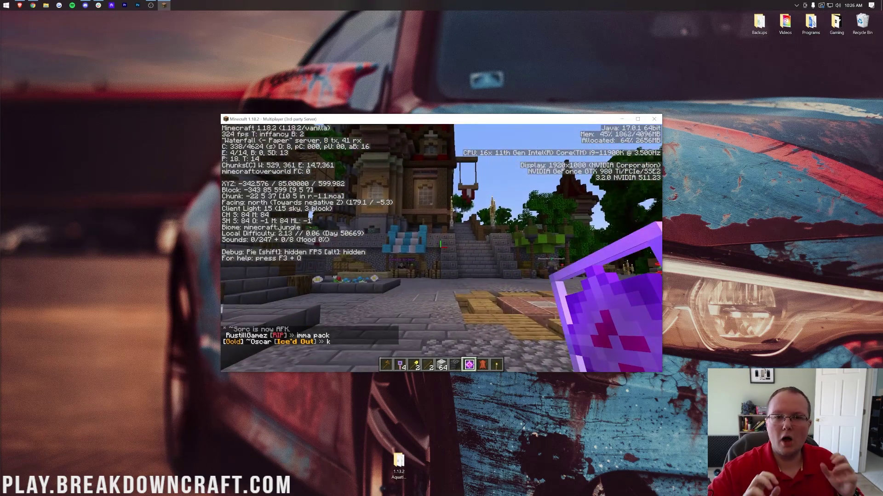